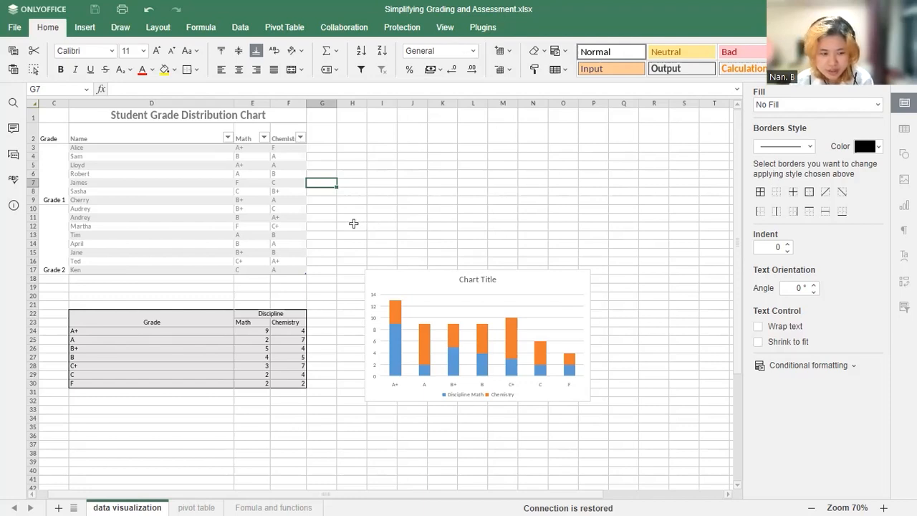
# Insert a stacked column chart from the grade count table D22:F30 and place it over the existing chart beside the table
pyautogui.moveTo(82, 317); pyautogui.dragTo(294, 383)
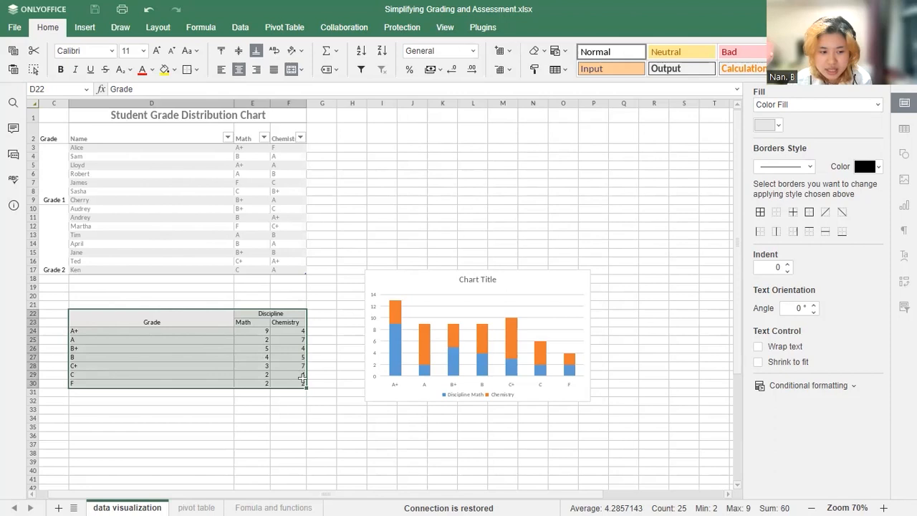
pyautogui.click(91, 29)
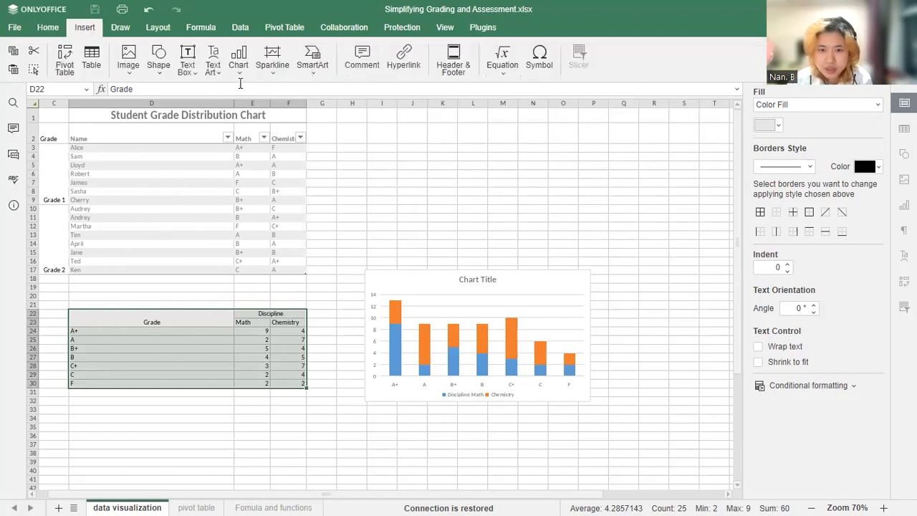
pyautogui.click(237, 72)
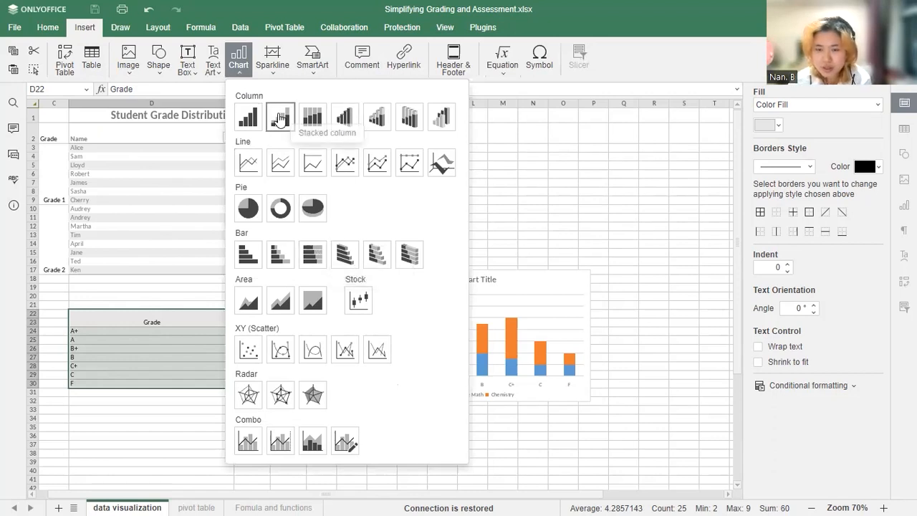
pyautogui.click(280, 117)
pyautogui.moveTo(414, 213); pyautogui.dragTo(544, 248)
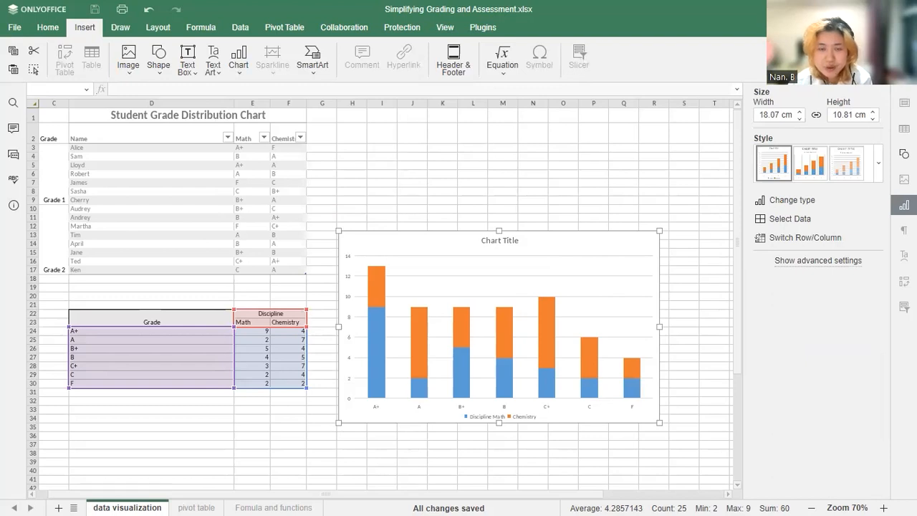
# Set the Math count for grade B+ in cell E26 to 10
pyautogui.click(258, 290)
pyautogui.click(252, 331)
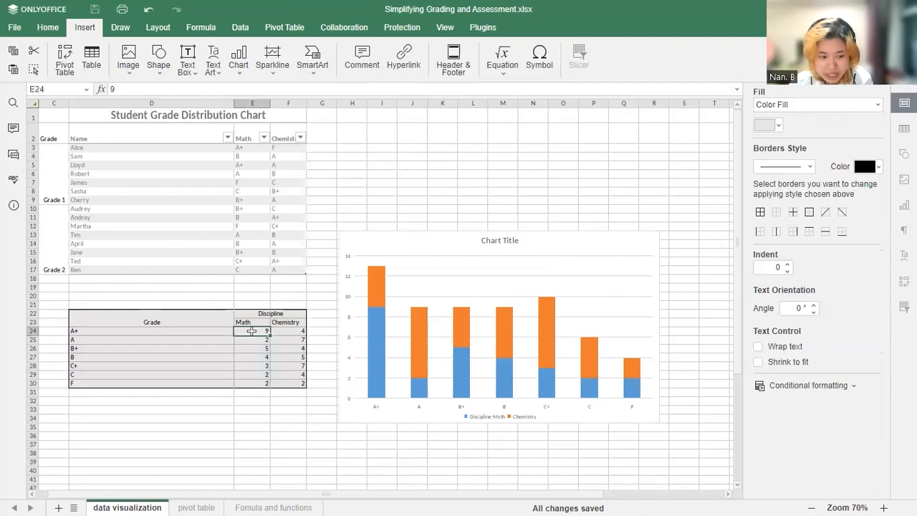
pyautogui.click(258, 351)
pyautogui.click(257, 366)
pyautogui.click(256, 351)
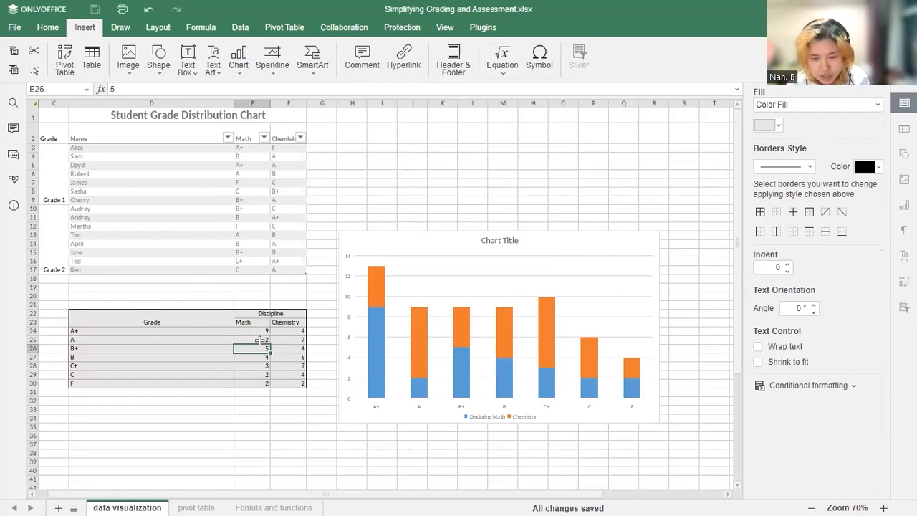
pyautogui.write('10')
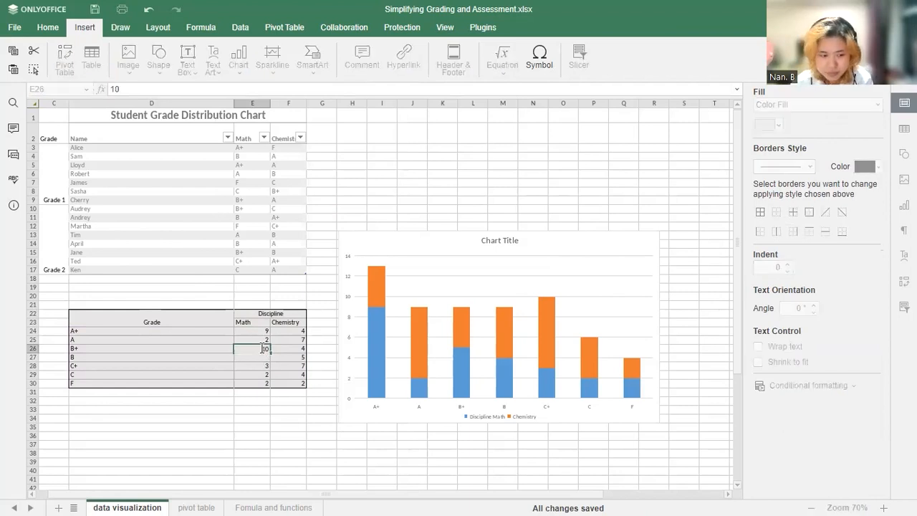
pyautogui.press('Return')
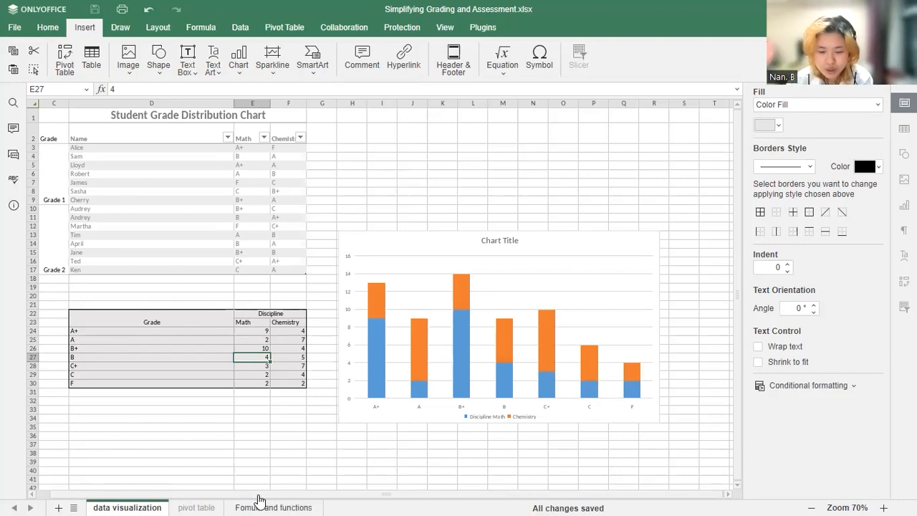
# On the "Fomula and functions" sheet, clear the Math average in B13 and re-enter it with the AVERAGE function over B3:B12
pyautogui.click(255, 505)
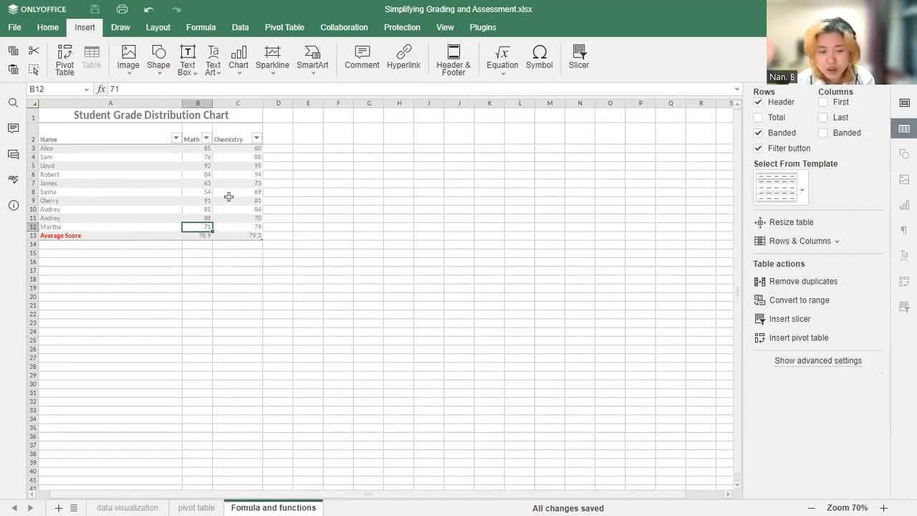
pyautogui.click(214, 27)
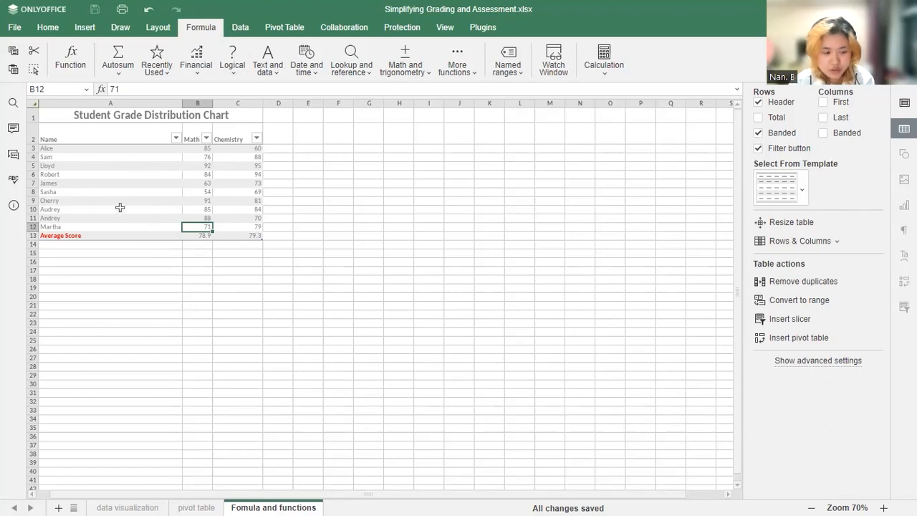
pyautogui.click(192, 238)
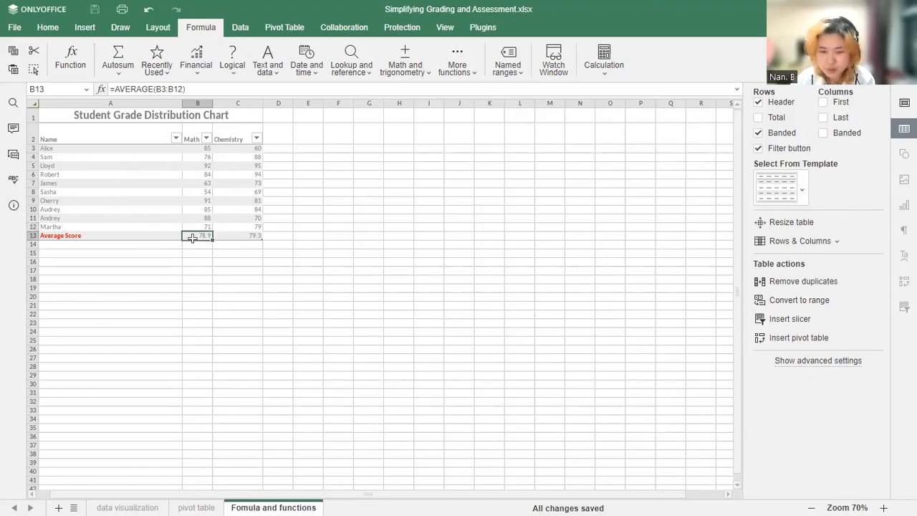
pyautogui.press('Delete')
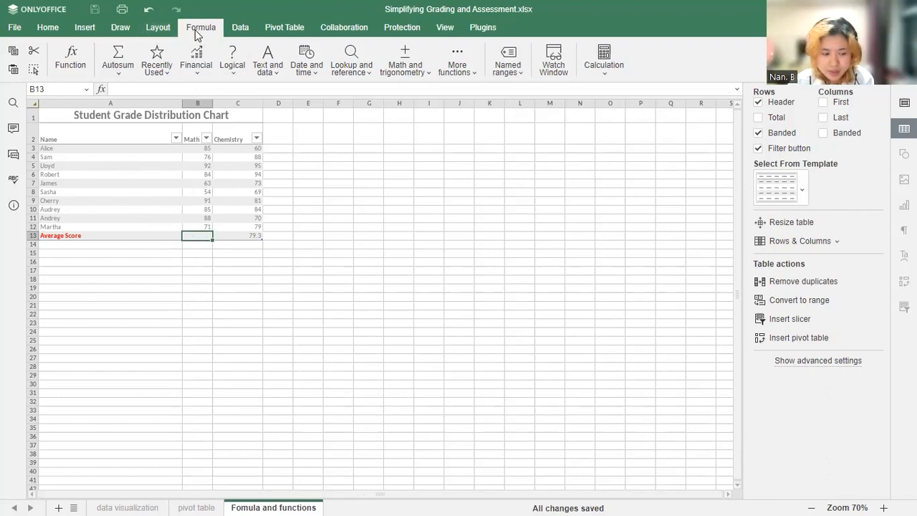
pyautogui.click(66, 60)
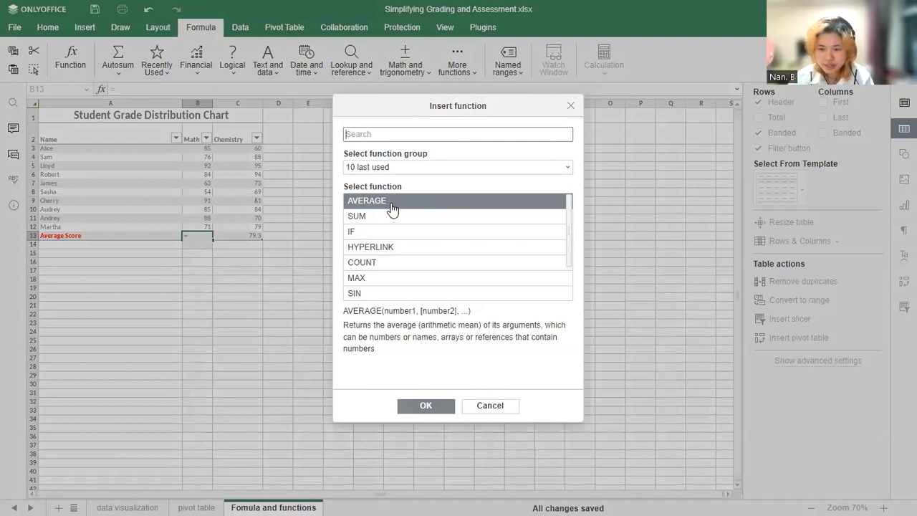
pyautogui.click(425, 406)
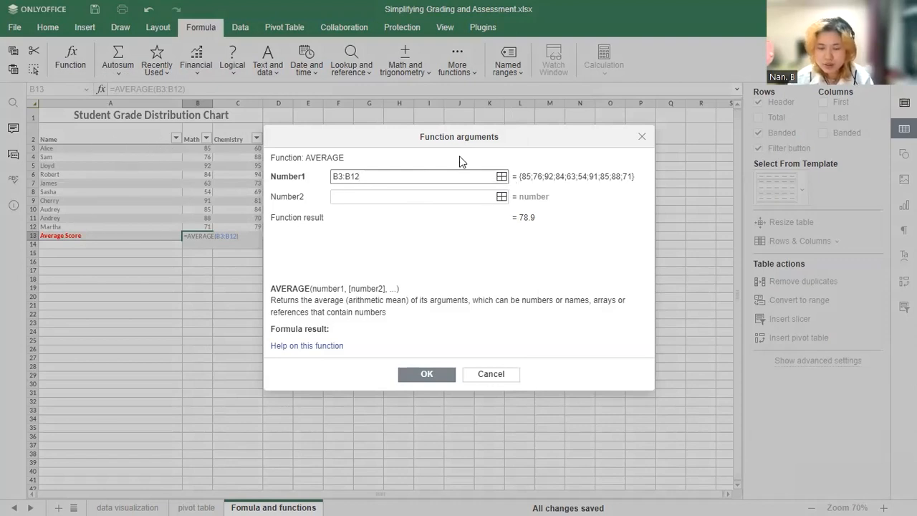
pyautogui.click(426, 375)
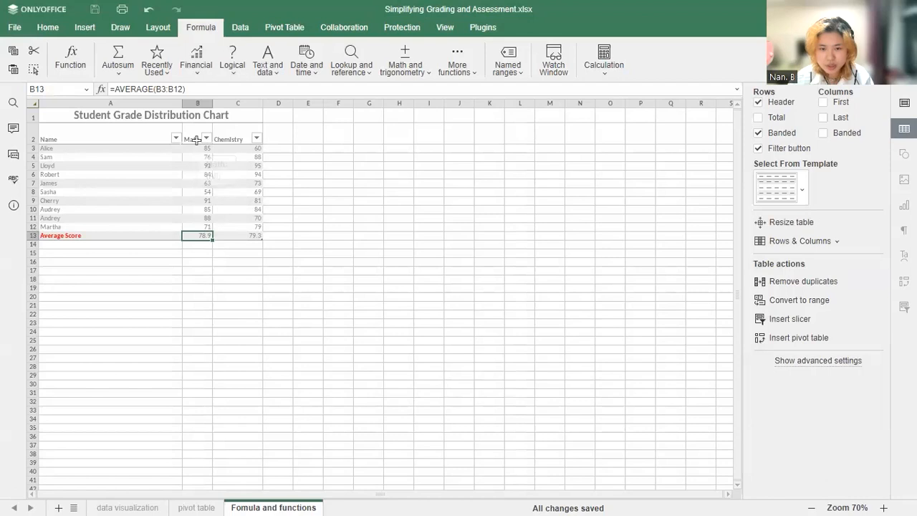
pyautogui.moveTo(199, 147); pyautogui.dragTo(200, 233)
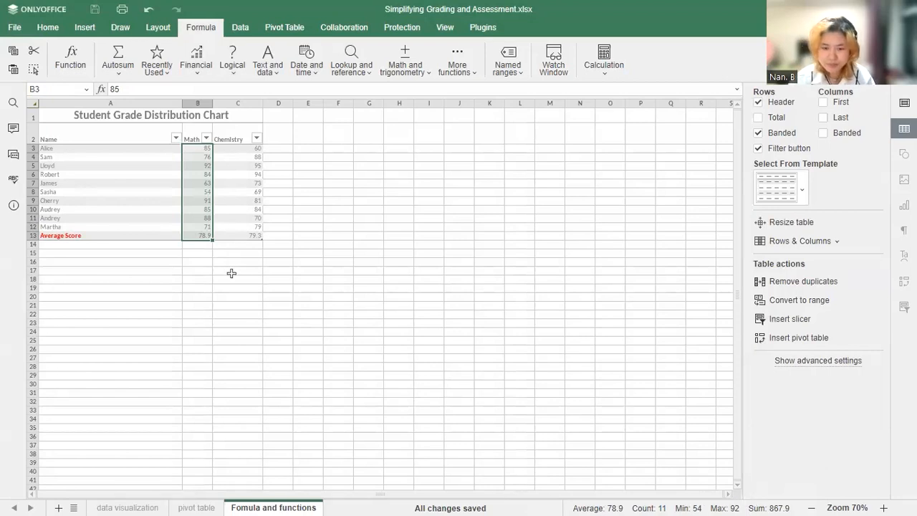
pyautogui.click(236, 245)
pyautogui.click(200, 245)
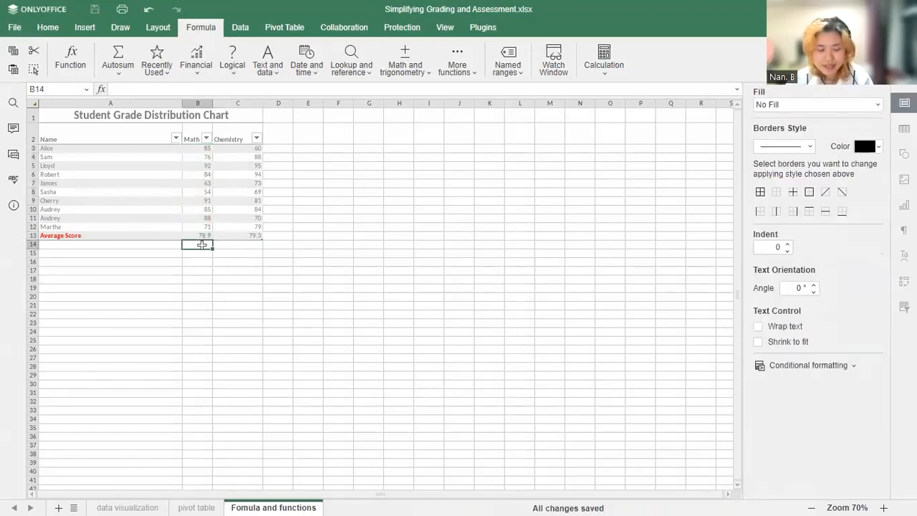
# Clear the Chemistry average in C13 and re-enter it directly in the cell as an AVERAGE formula over C3:C12
pyautogui.click(248, 234)
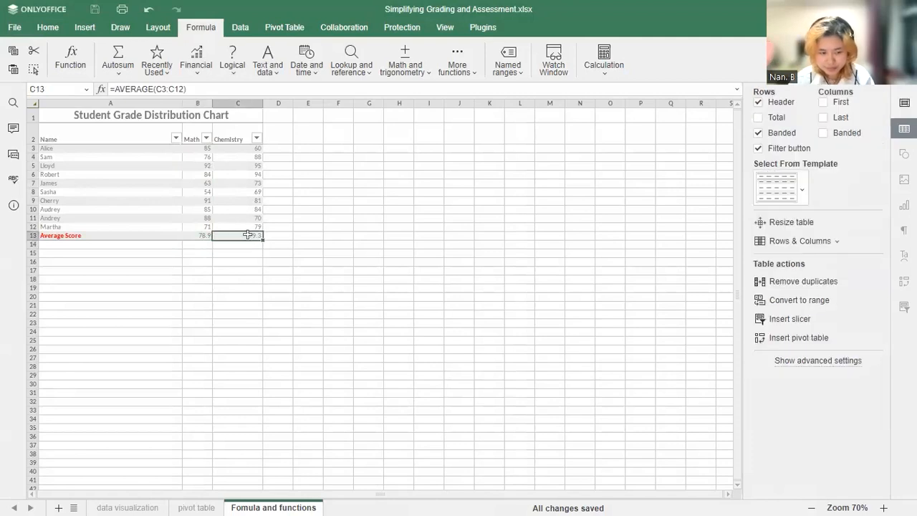
pyautogui.press('Delete')
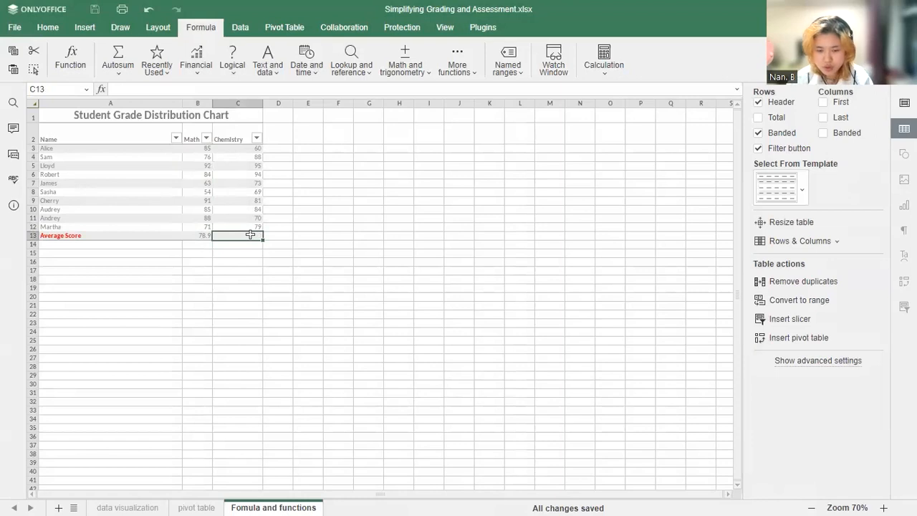
pyautogui.doubleClick(252, 235)
pyautogui.write('=')
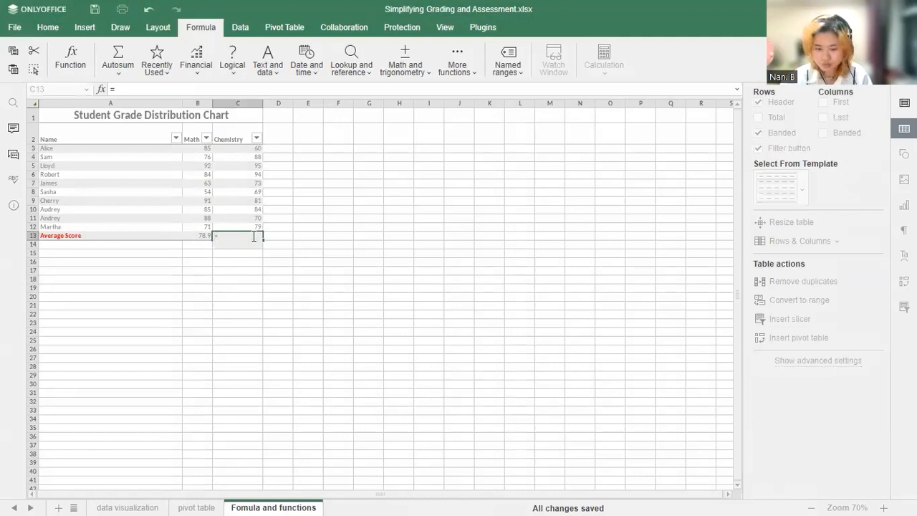
pyautogui.write('a')
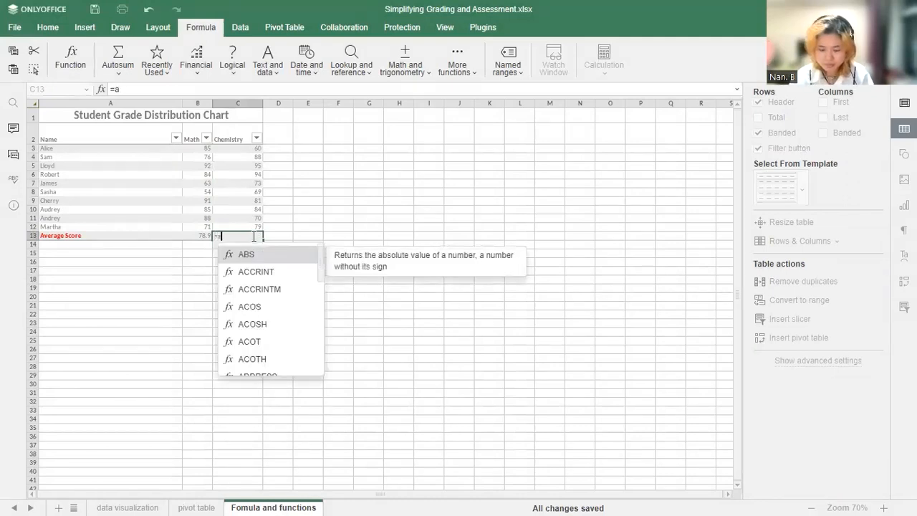
pyautogui.write('ver')
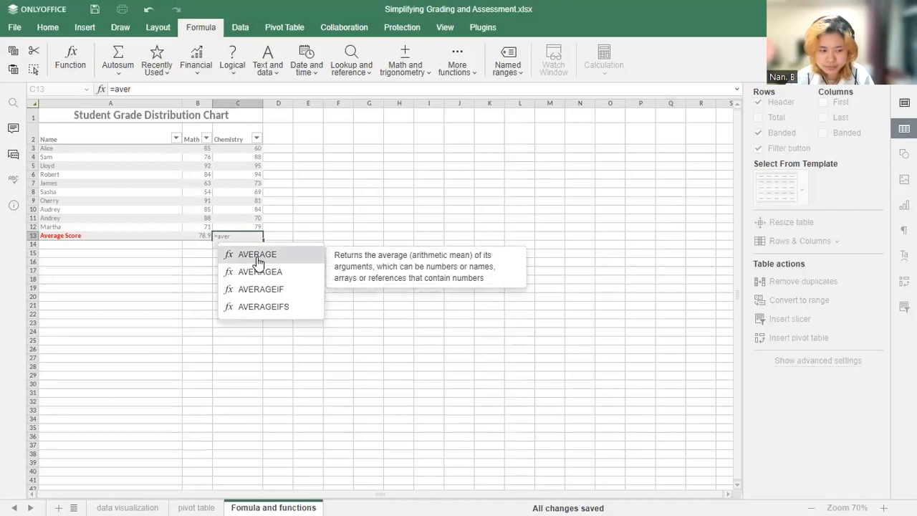
pyautogui.click(256, 258)
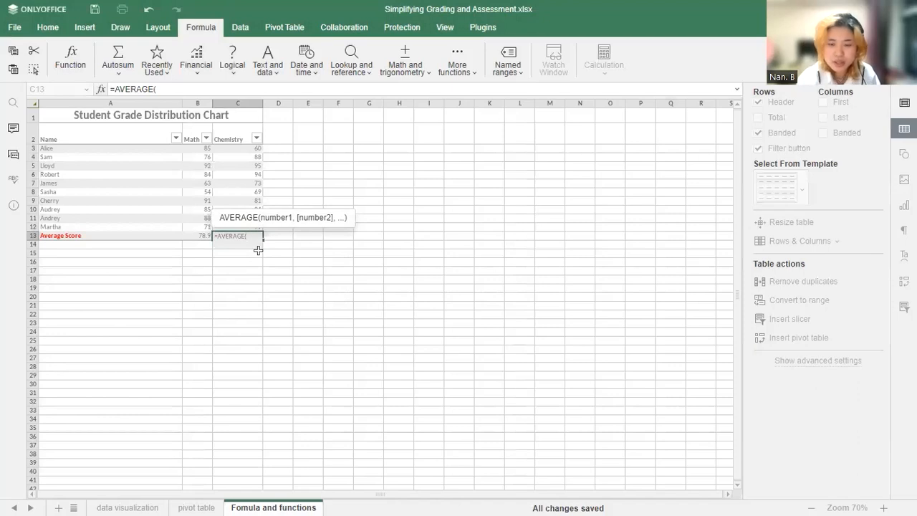
pyautogui.moveTo(237, 148); pyautogui.dragTo(233, 224)
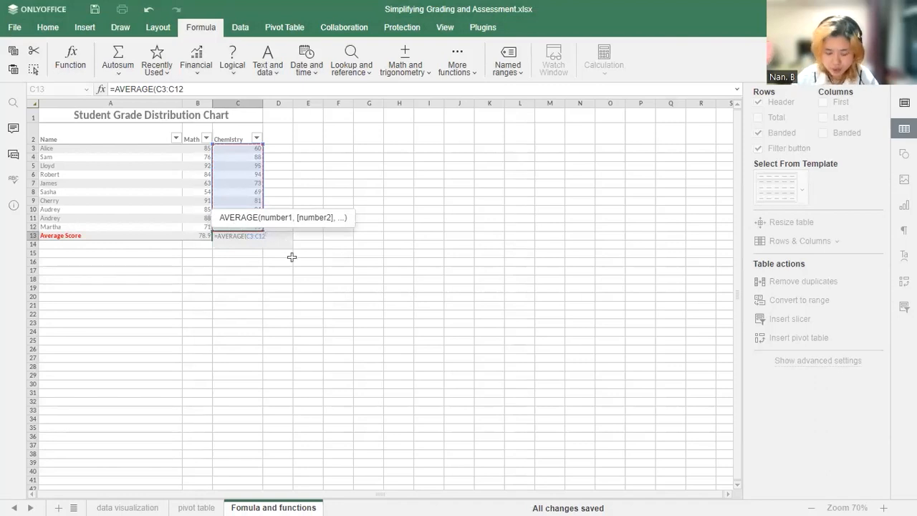
pyautogui.press('Return')
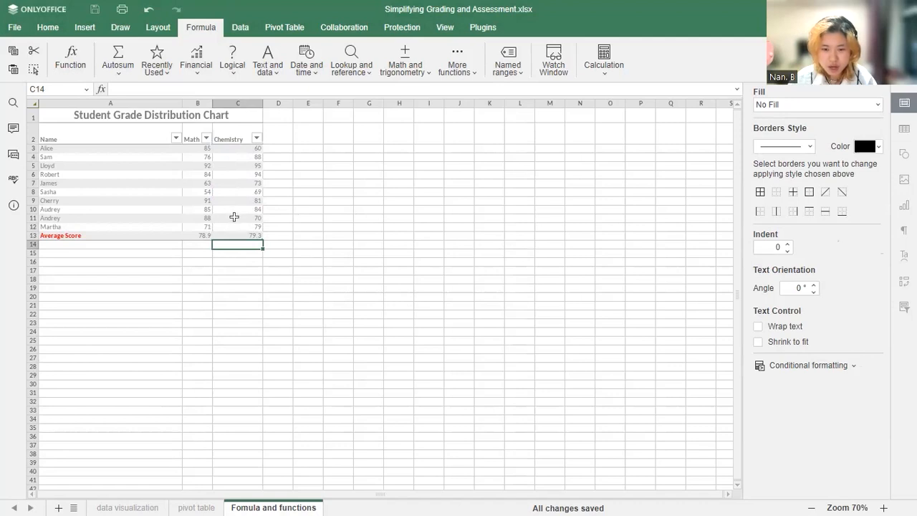
# Set the Chemistry score in C11 to 98 and recalculate the current sheet
pyautogui.click(234, 216)
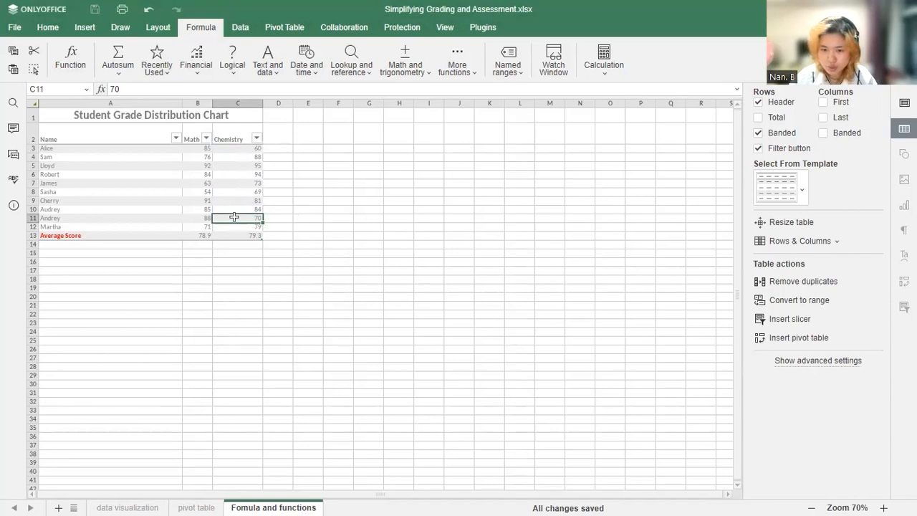
pyautogui.write('98')
pyautogui.press('Return')
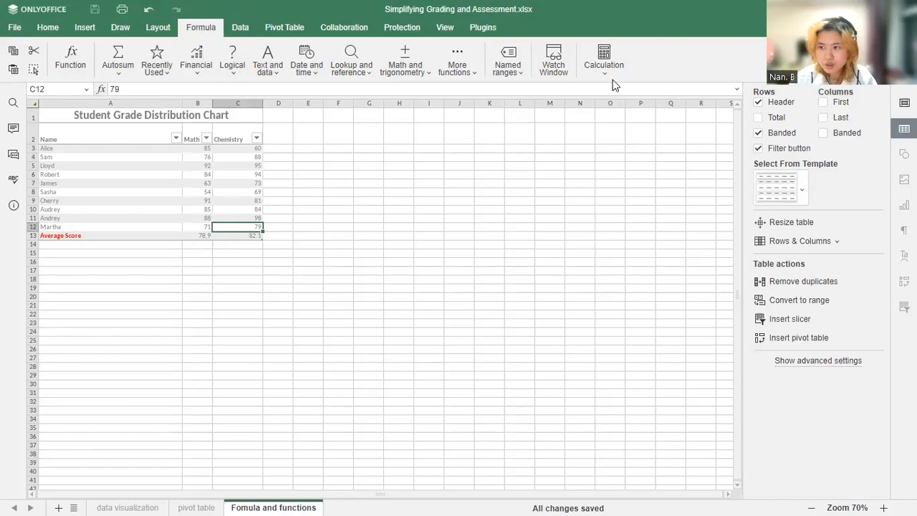
pyautogui.click(608, 61)
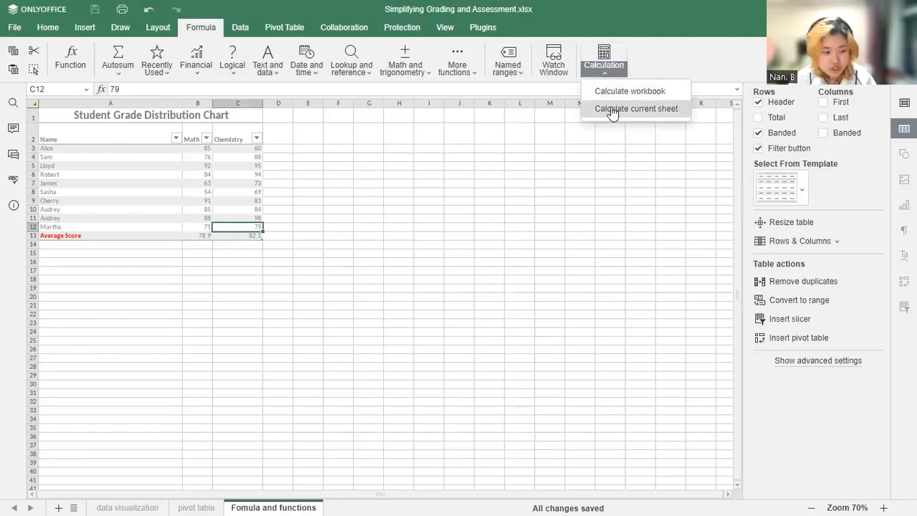
pyautogui.click(614, 109)
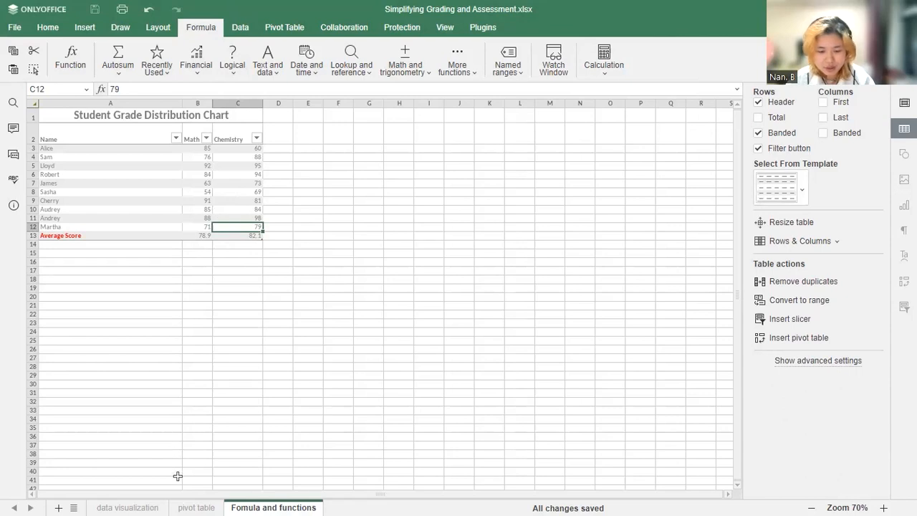
# Create a pivot table on a new worksheet from the student grade table C2:F17 on the "data visualization" sheet
pyautogui.click(192, 508)
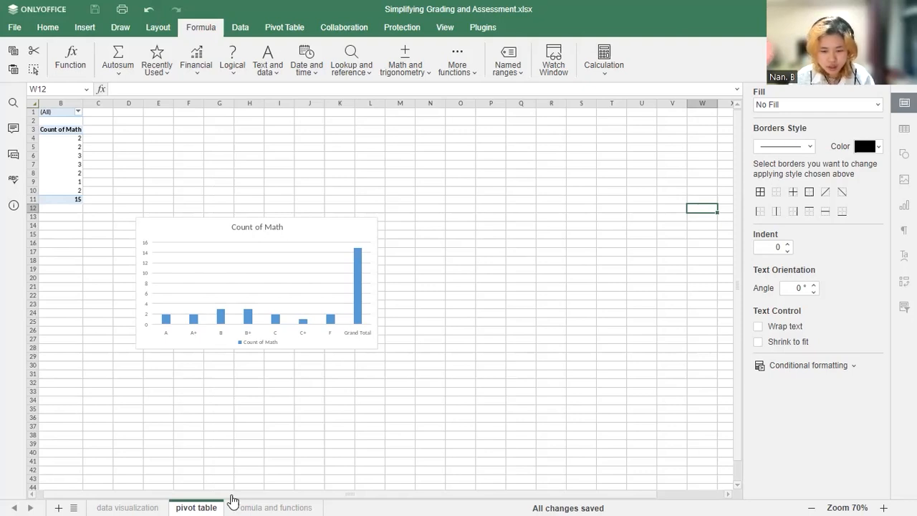
pyautogui.click(147, 505)
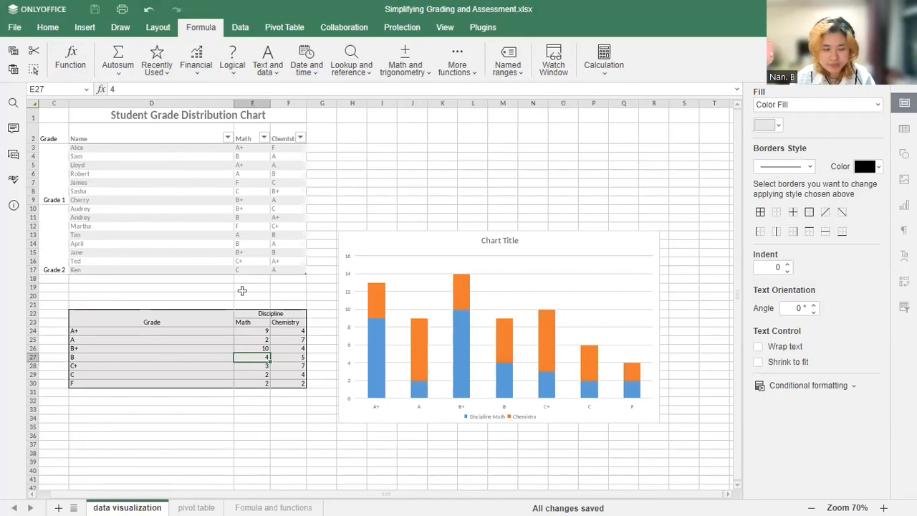
pyautogui.moveTo(50, 138); pyautogui.dragTo(287, 261)
pyautogui.click(86, 28)
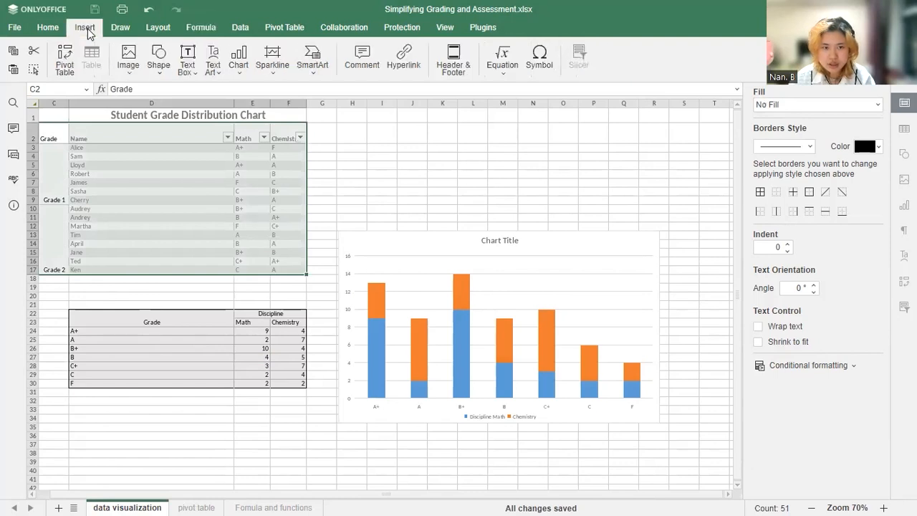
pyautogui.click(62, 72)
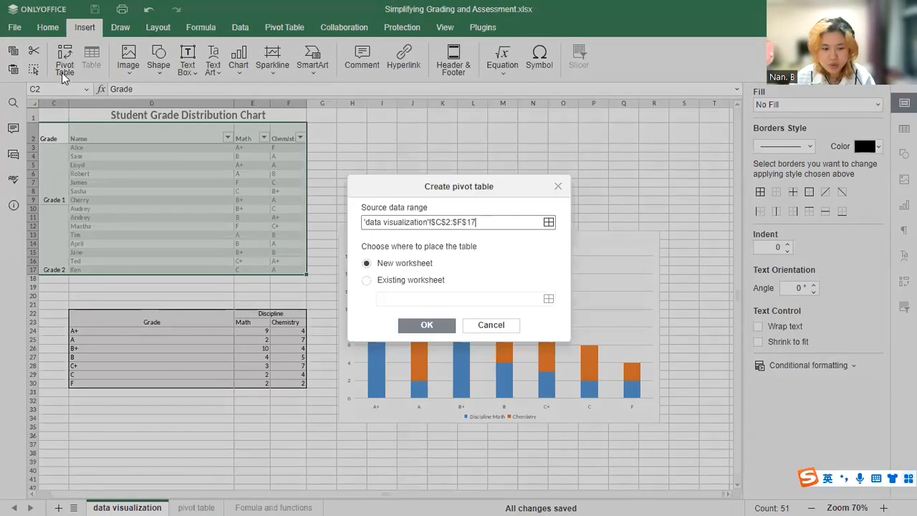
pyautogui.click(426, 326)
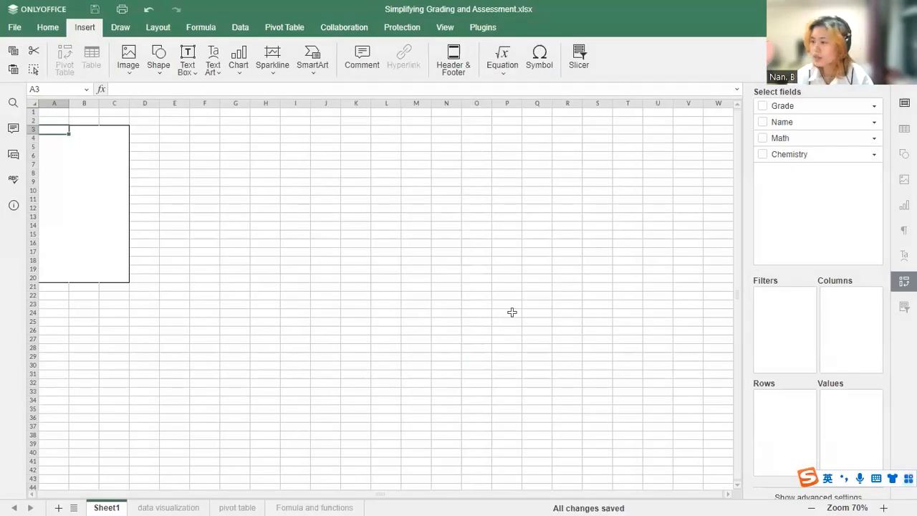
pyautogui.click(904, 282)
pyautogui.click(904, 281)
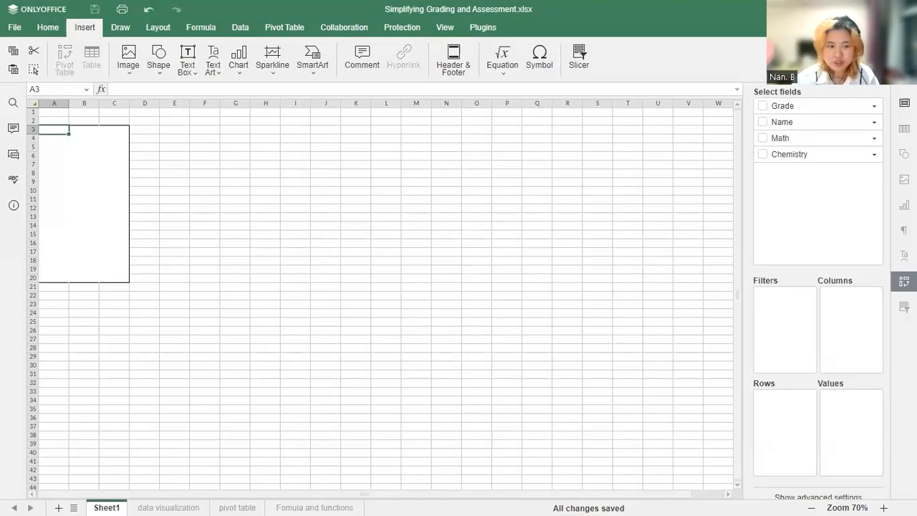
# Place the Math field in the rows and the Grade field in the columns of the new pivot table on Sheet1
pyautogui.click(904, 281)
pyautogui.click(904, 281)
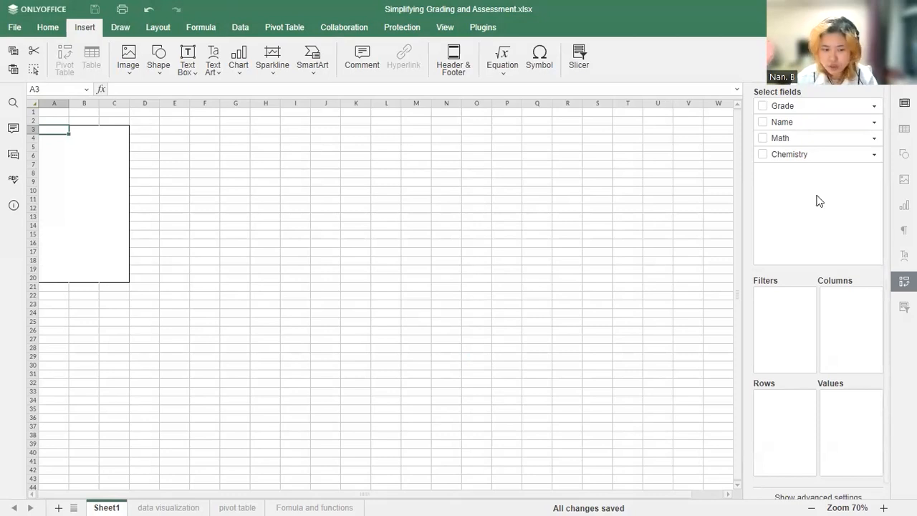
pyautogui.moveTo(796, 141); pyautogui.dragTo(780, 434)
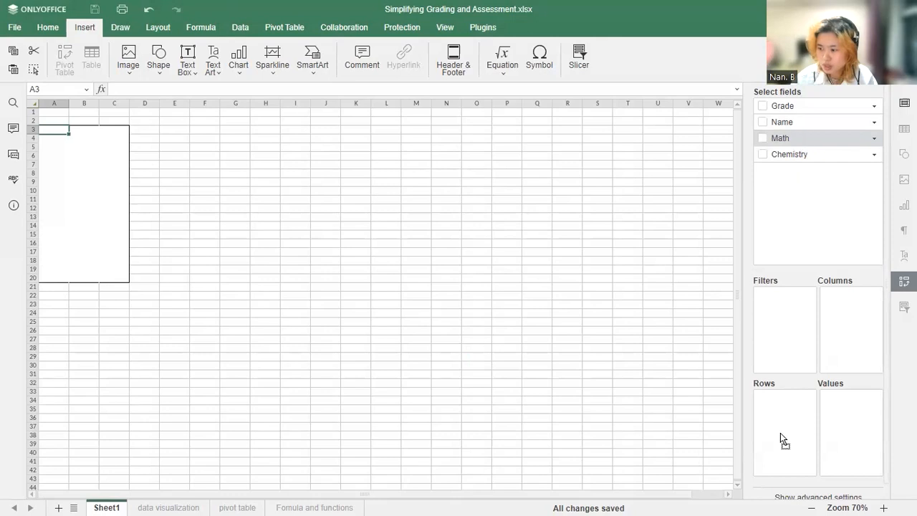
pyautogui.moveTo(784, 117); pyautogui.dragTo(848, 329)
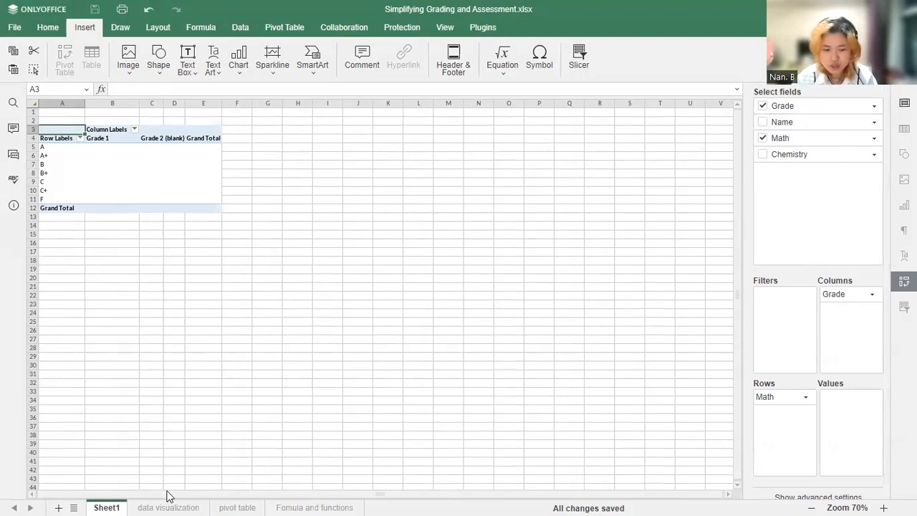
# On the "pivot table" sheet, examine the Count of Math pivot table's field layout and its row label filter options
pyautogui.click(236, 504)
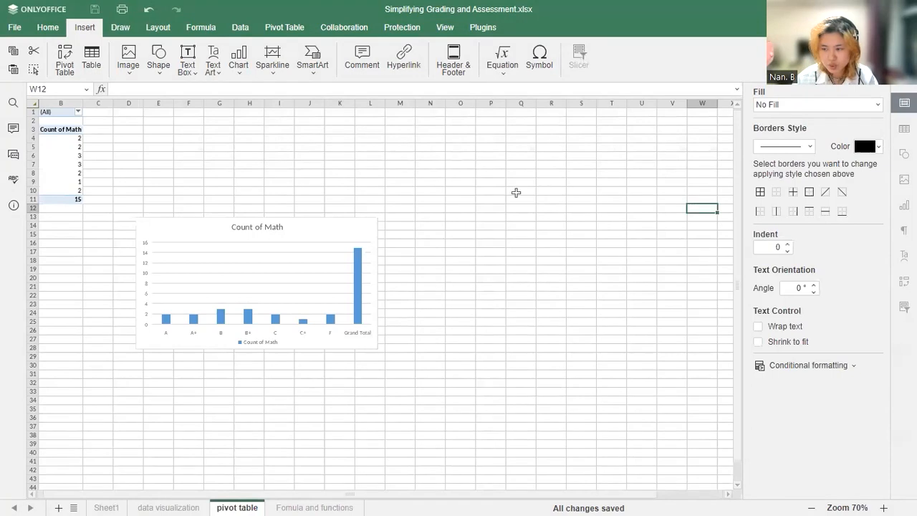
pyautogui.click(66, 164)
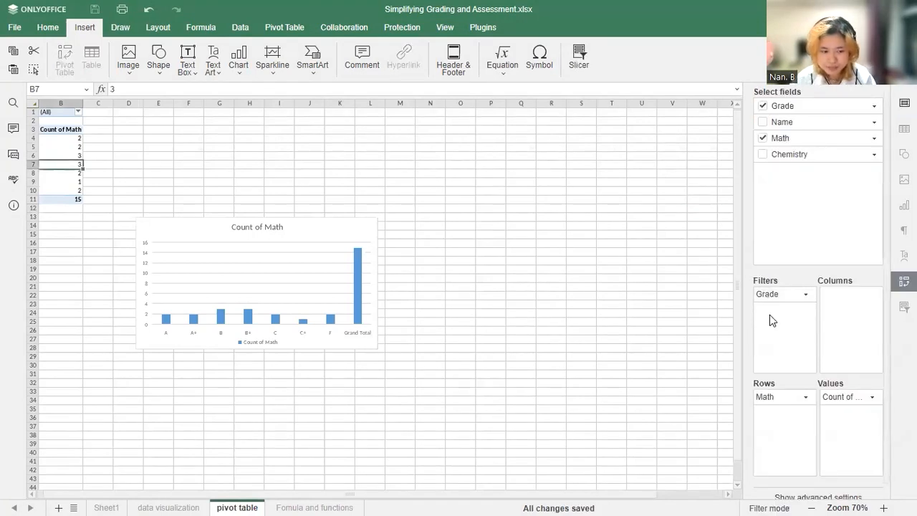
pyautogui.click(71, 129)
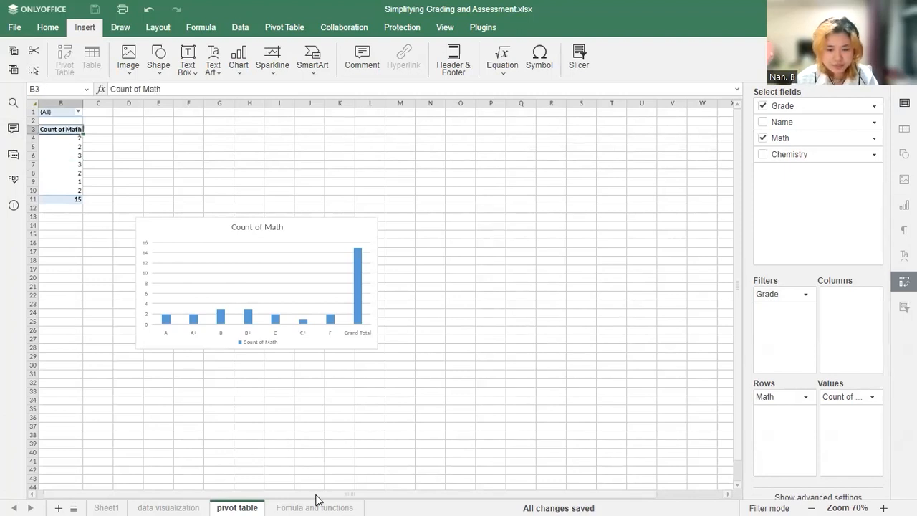
pyautogui.moveTo(311, 495); pyautogui.dragTo(264, 495)
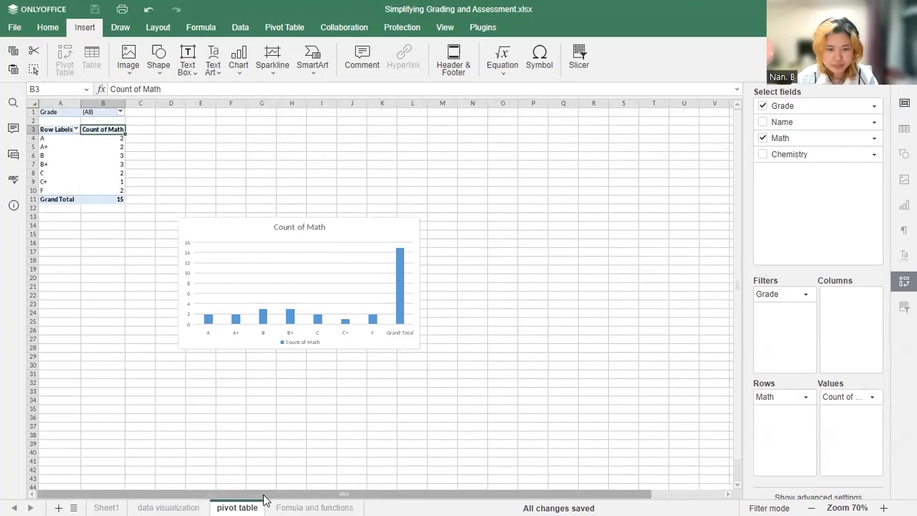
pyautogui.click(75, 130)
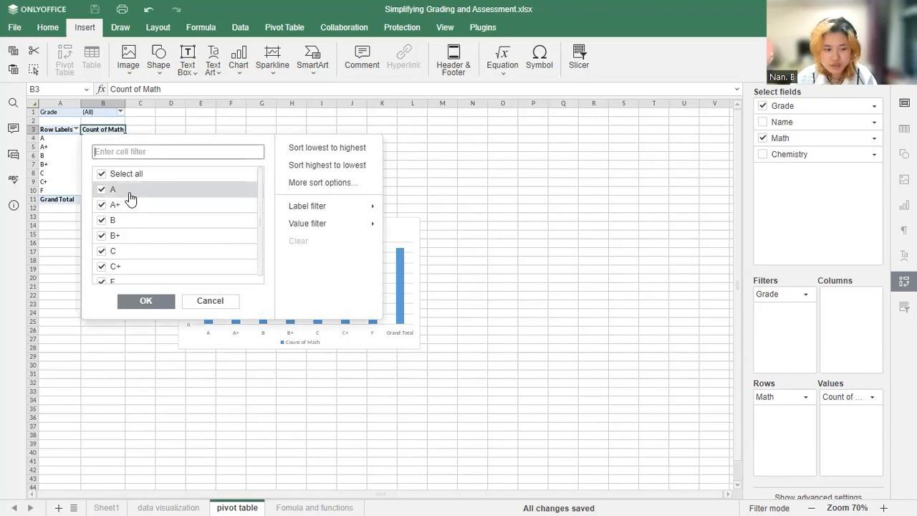
pyautogui.scroll(-1, 149, 222)
pyautogui.scroll(1, 149, 222)
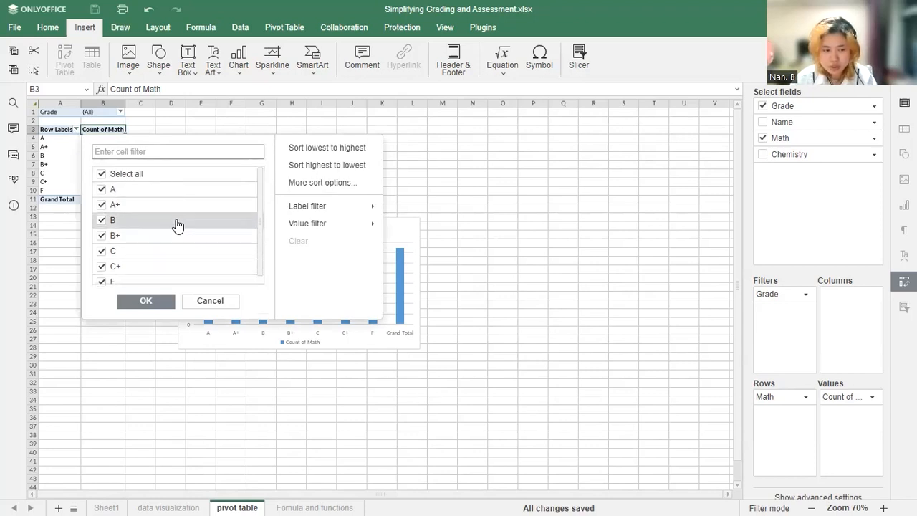
pyautogui.click(182, 382)
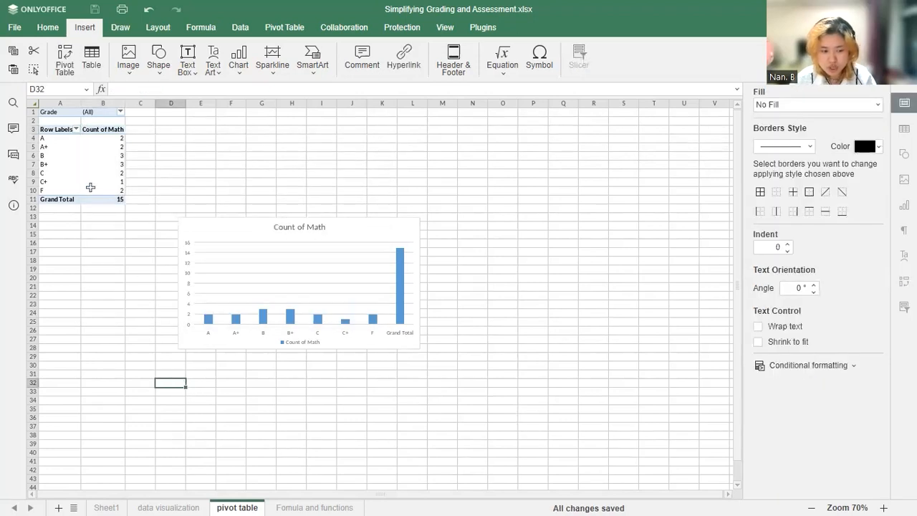
# Review the options of the pivot table's Grade filter field and its advanced name and layout settings without changing them
pyautogui.click(88, 139)
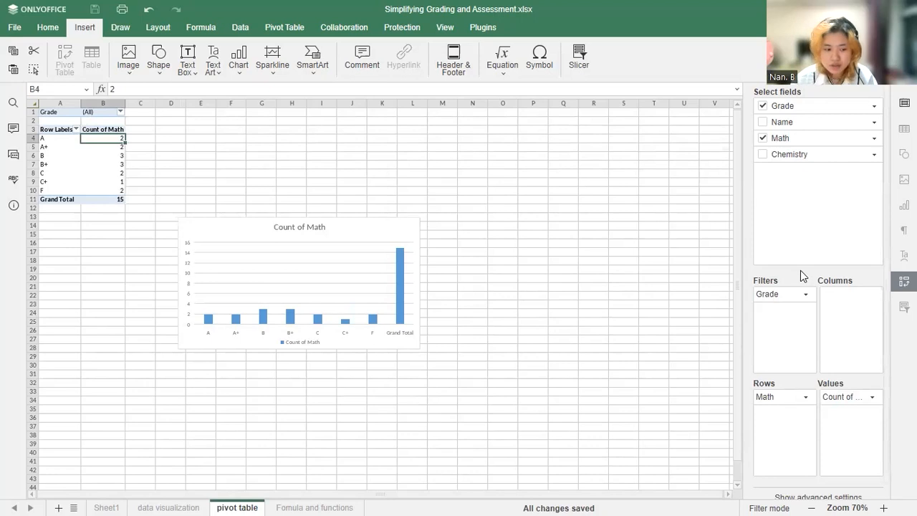
pyautogui.click(806, 295)
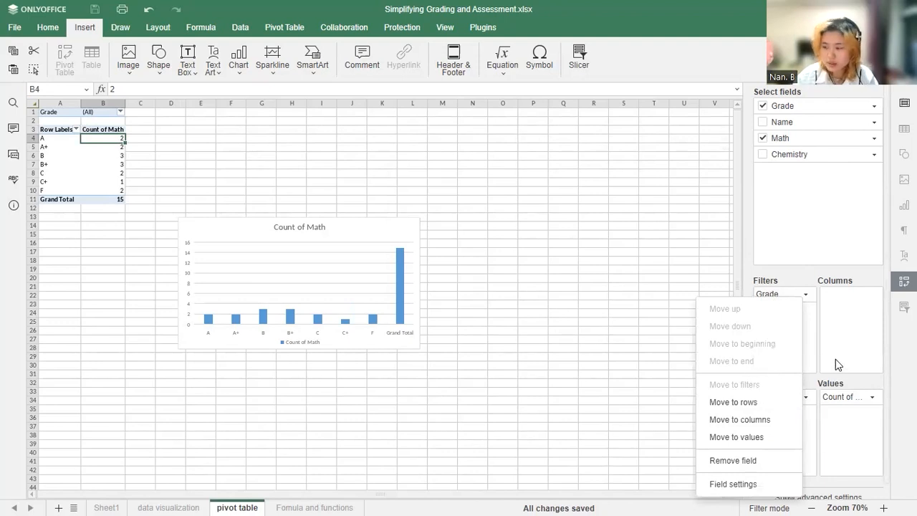
pyautogui.click(754, 402)
pyautogui.click(781, 482)
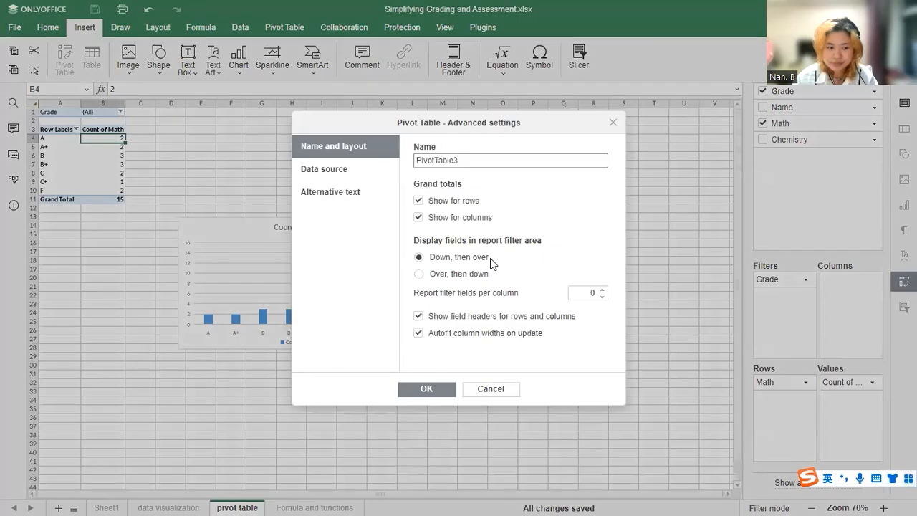
pyautogui.click(490, 388)
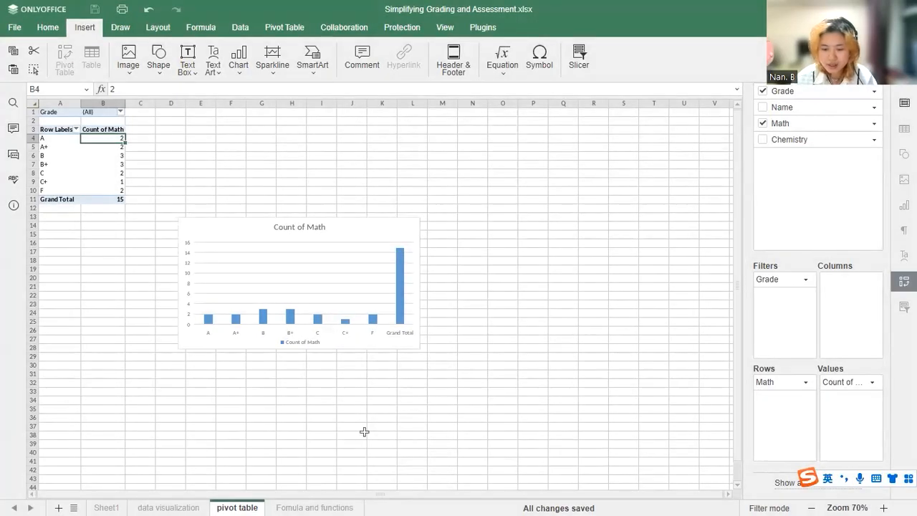
# On the "data visualization" sheet, select the Math grades E3:E17 and review the available conditional formatting rule types
pyautogui.click(150, 504)
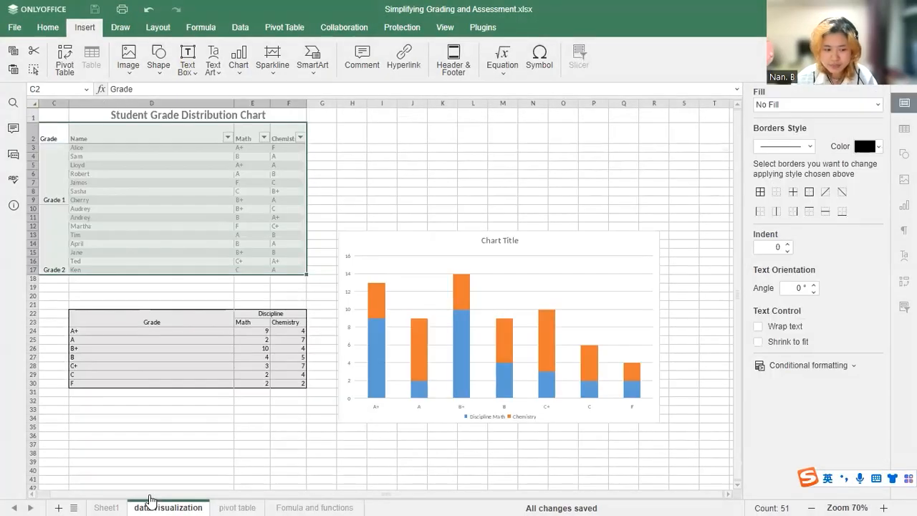
pyautogui.click(174, 410)
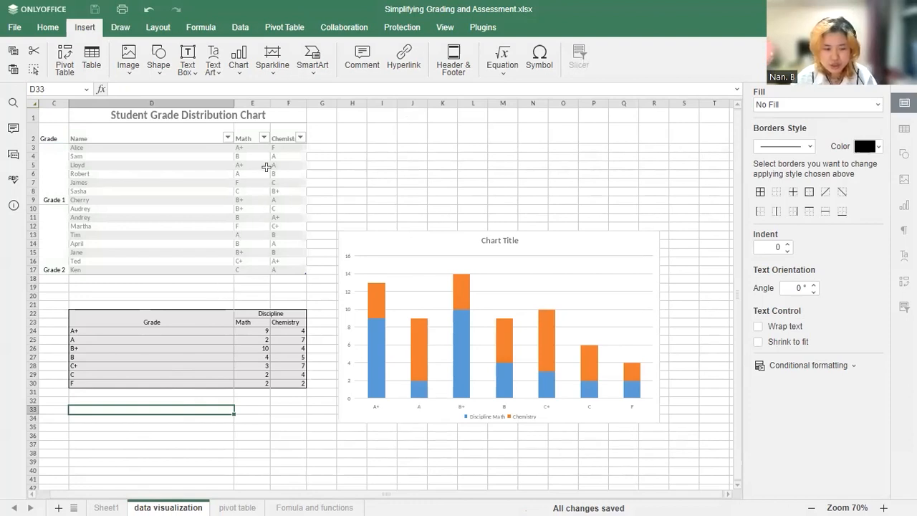
pyautogui.click(253, 149)
pyautogui.moveTo(252, 149); pyautogui.dragTo(250, 271)
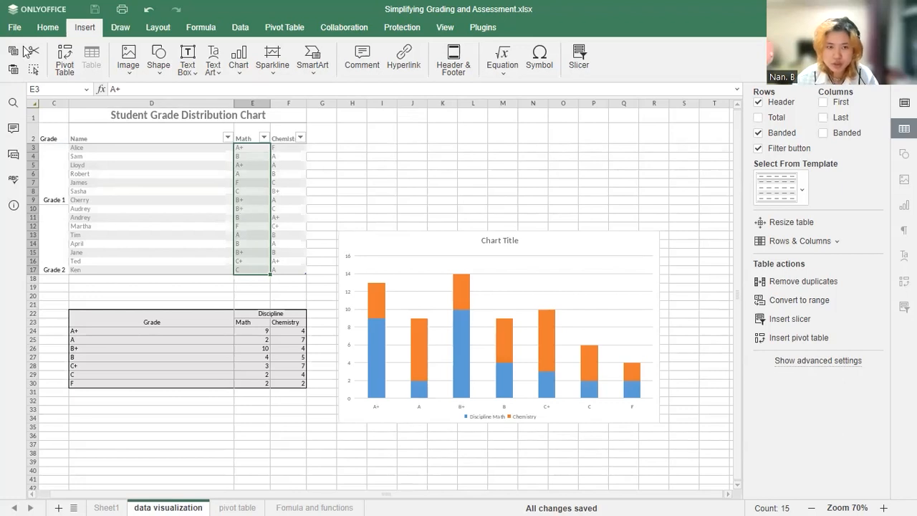
pyautogui.click(46, 28)
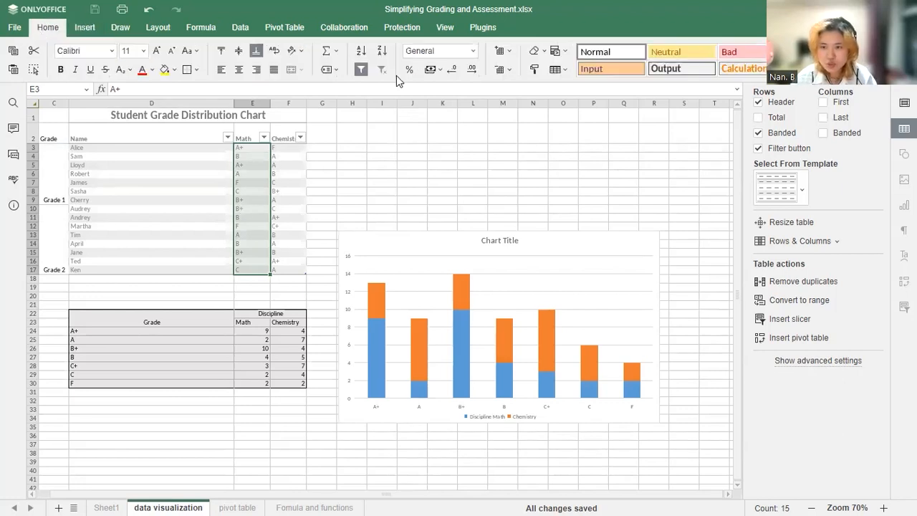
pyautogui.click(565, 52)
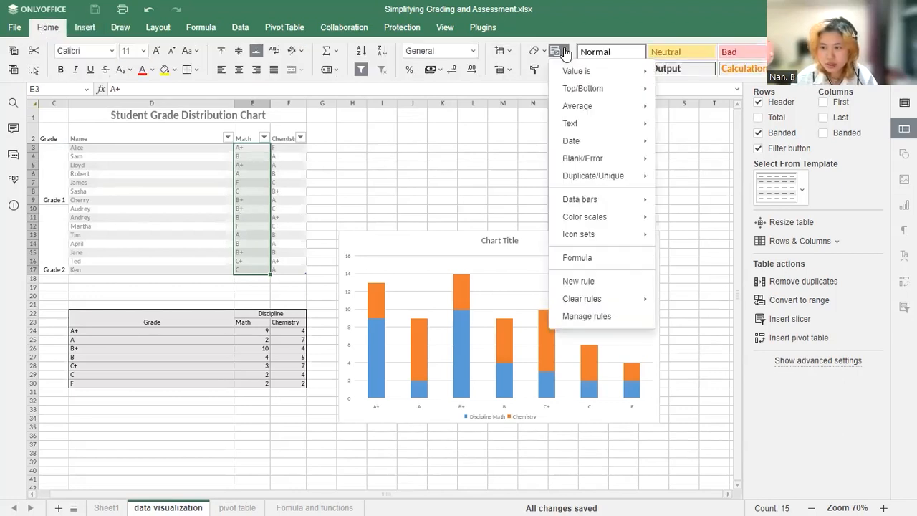
pyautogui.click(562, 52)
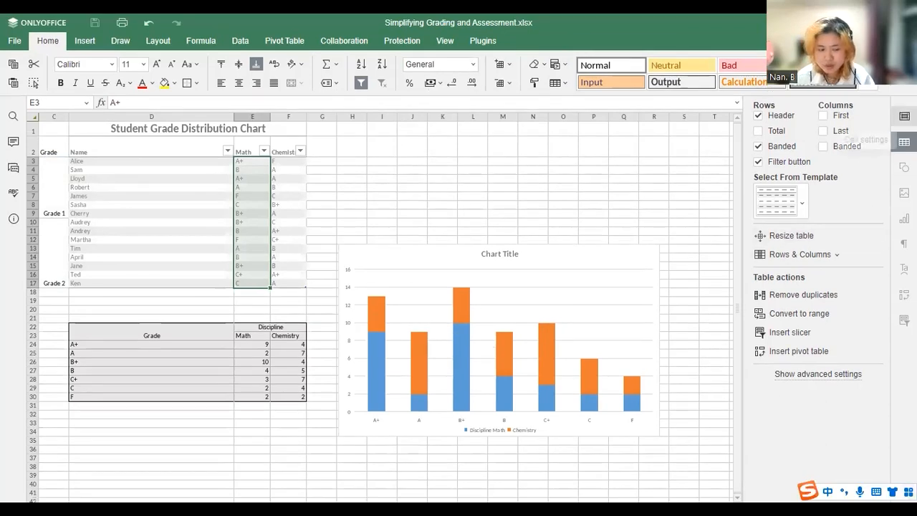
pyautogui.click(904, 116)
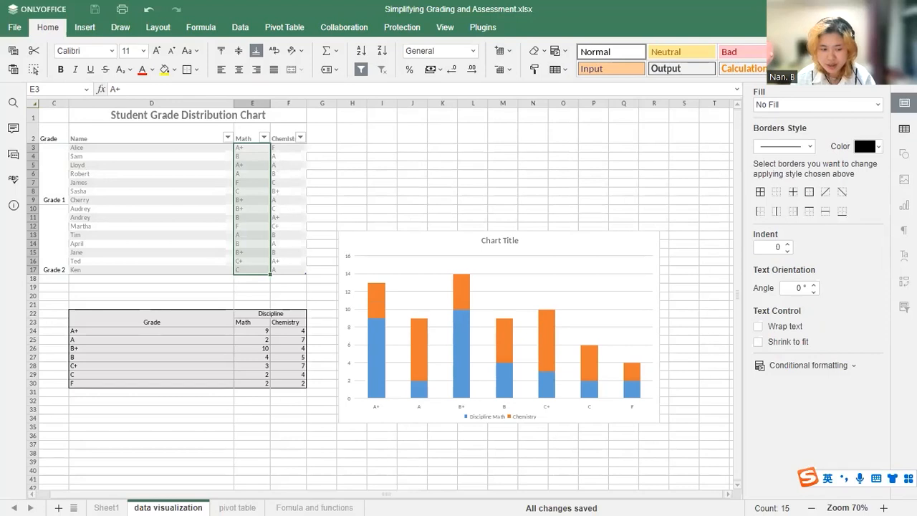
pyautogui.click(821, 369)
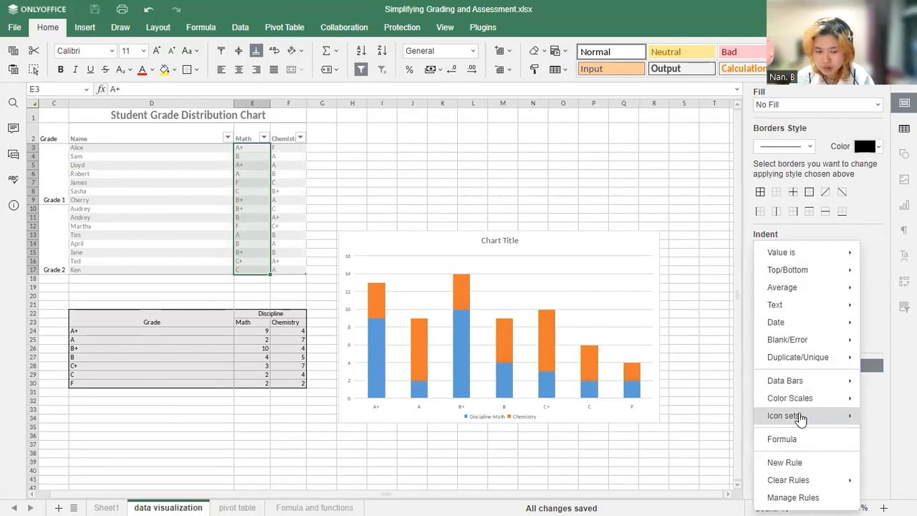
pyautogui.moveTo(812, 349)
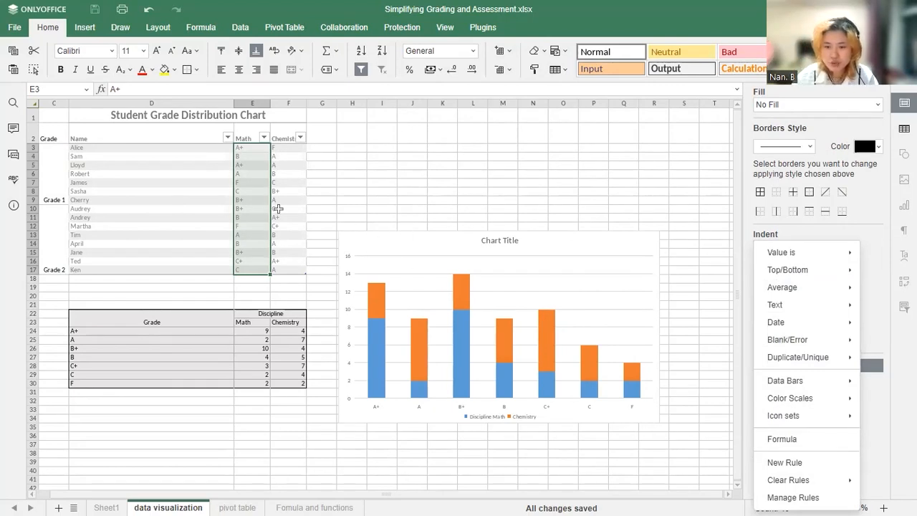
# Start a new conditional formatting rule on the Math grades E3:E17 for values less than B
pyautogui.click(250, 149)
pyautogui.moveTo(250, 149); pyautogui.dragTo(247, 271)
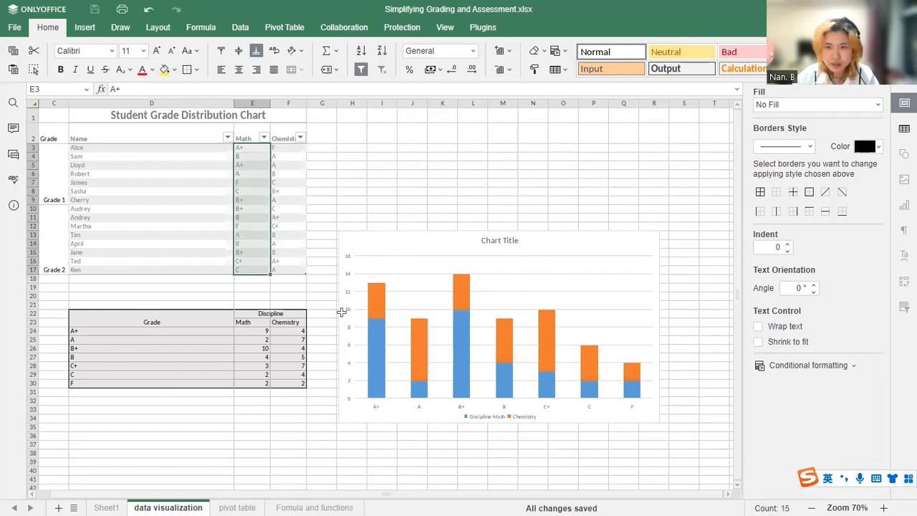
pyautogui.click(564, 51)
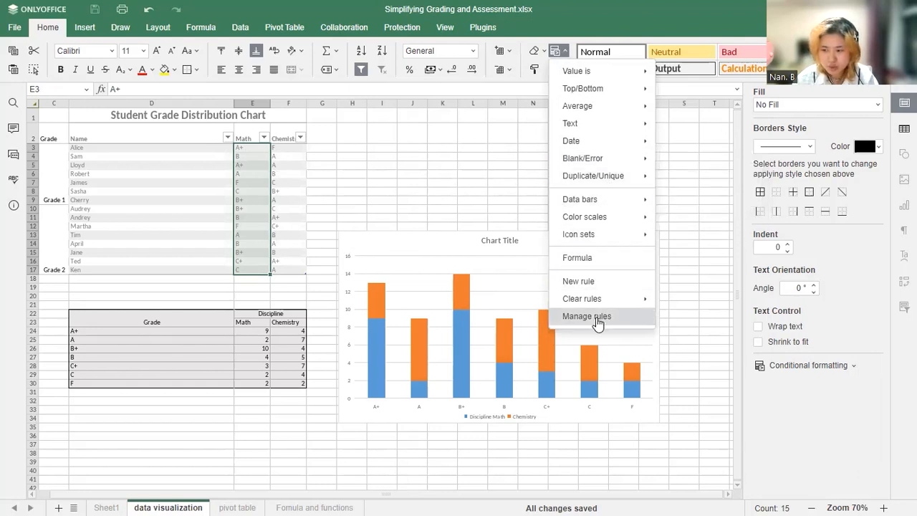
pyautogui.moveTo(597, 307)
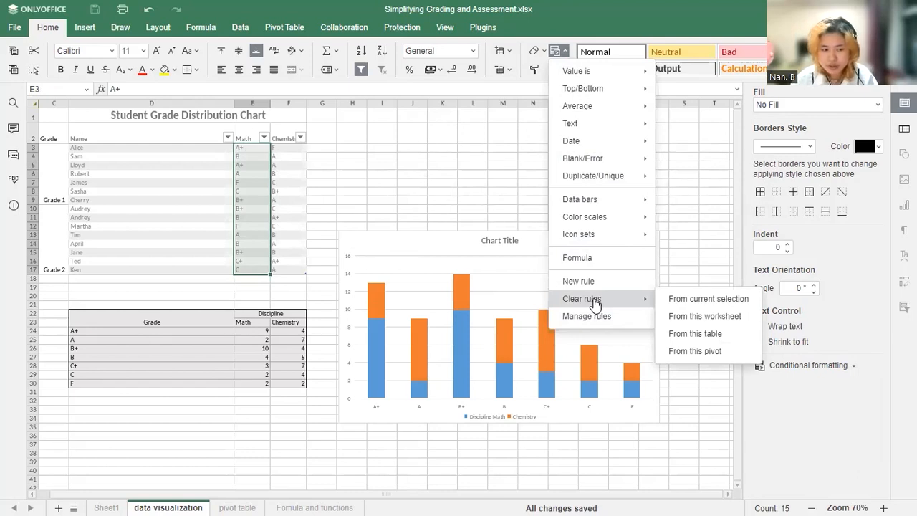
pyautogui.moveTo(604, 78)
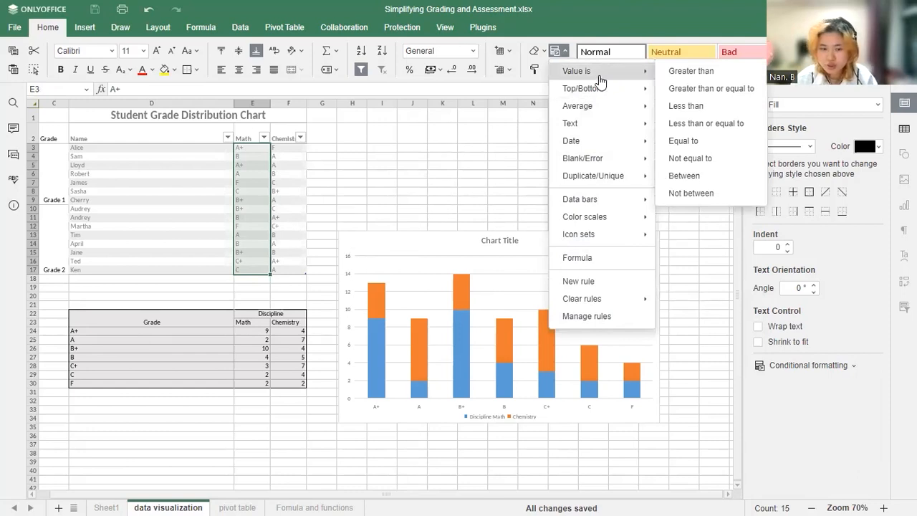
pyautogui.click(705, 107)
pyautogui.click(476, 175)
pyautogui.write('B')
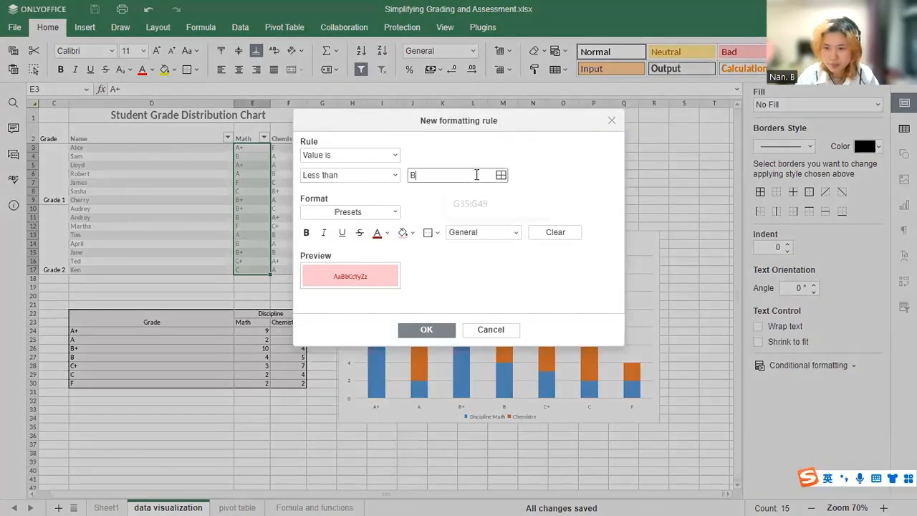
# Give the Math grades rule a green fill with black text and apply it
pyautogui.click(408, 237)
pyautogui.click(497, 296)
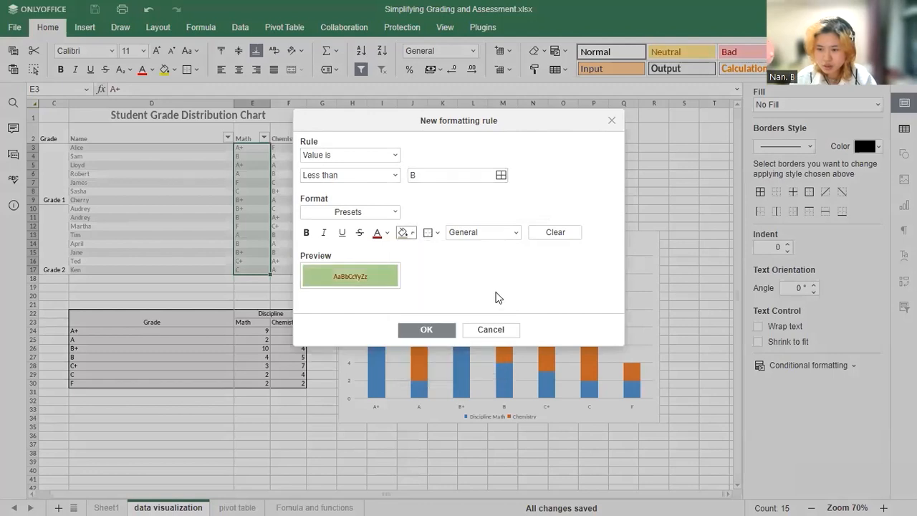
pyautogui.click(381, 234)
pyautogui.click(410, 264)
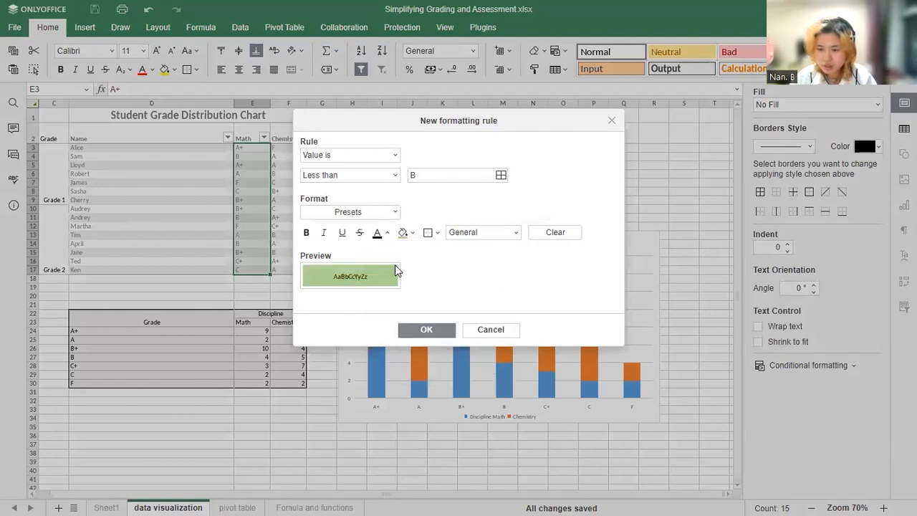
pyautogui.click(426, 331)
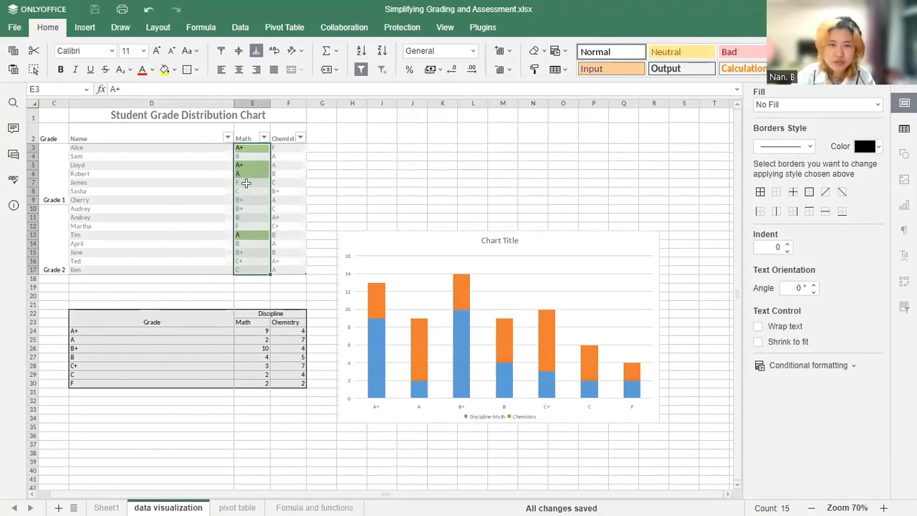
pyautogui.click(248, 206)
pyautogui.click(250, 185)
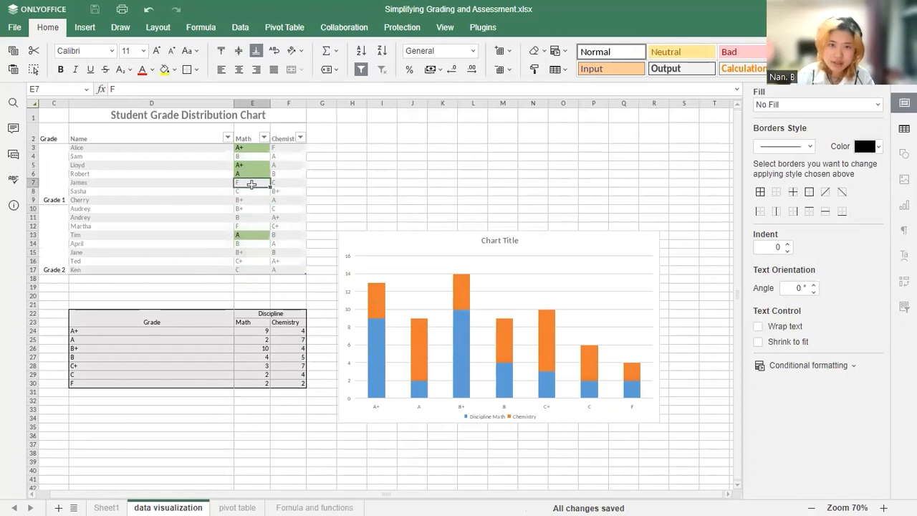